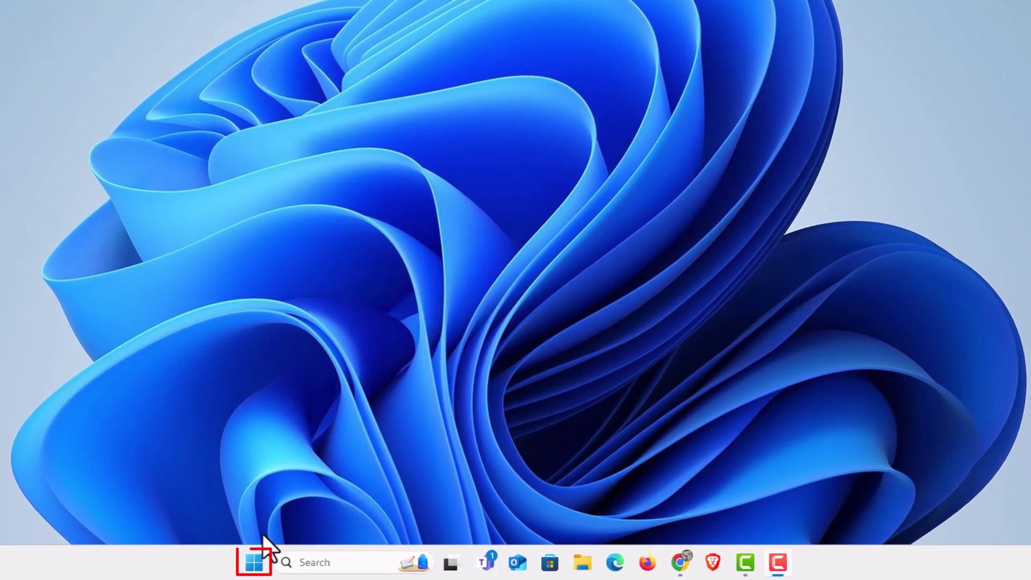
# Launch Windows Settings from the Start button's Win+X shortcut menu.
pyautogui.rightClick(258, 564)
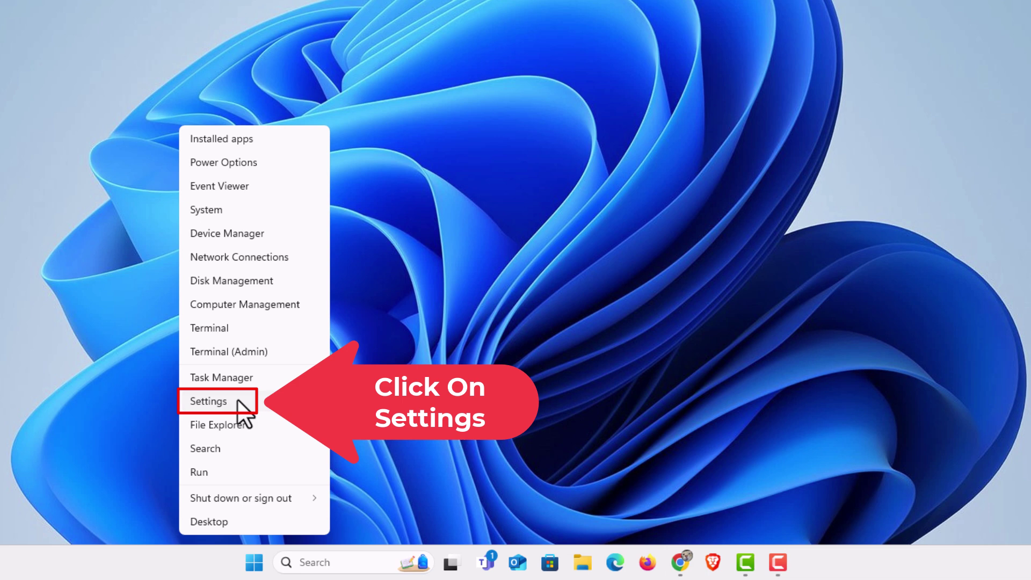
pyautogui.click(238, 401)
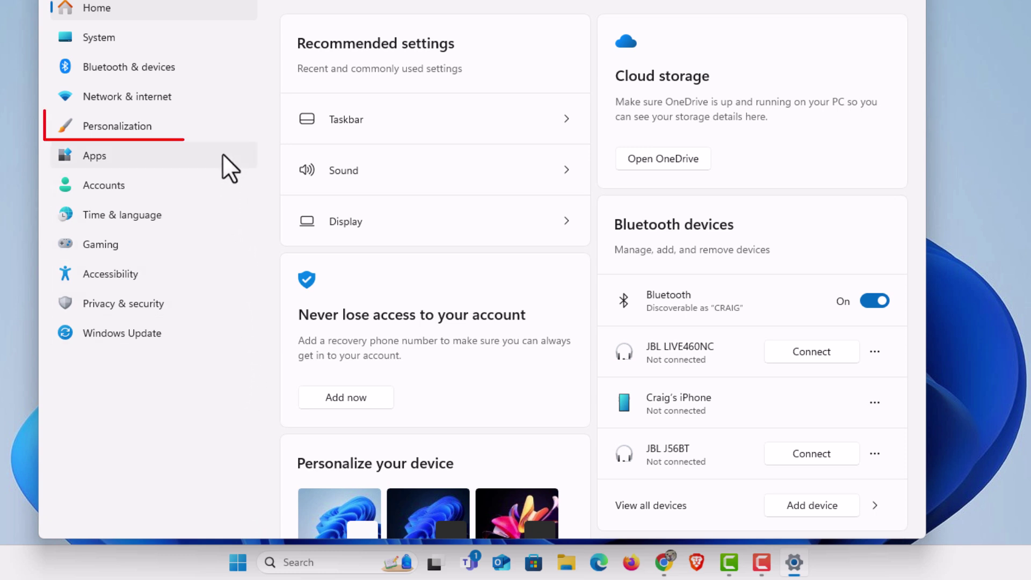
# Go to Personalization > Colors in Settings.
pyautogui.click(184, 142)
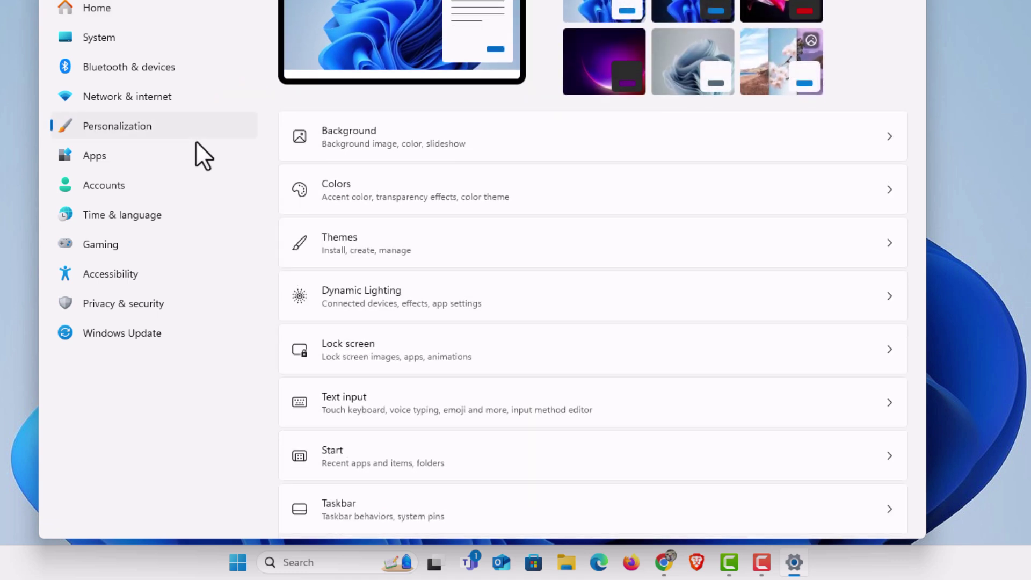
pyautogui.click(385, 185)
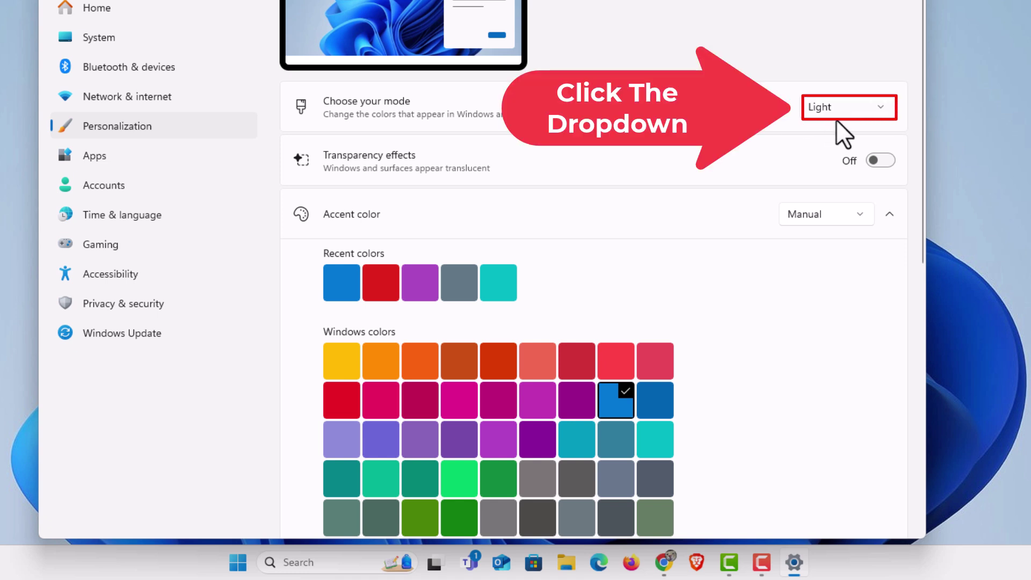
# Set Choose your mode to Dark.
pyautogui.click(857, 108)
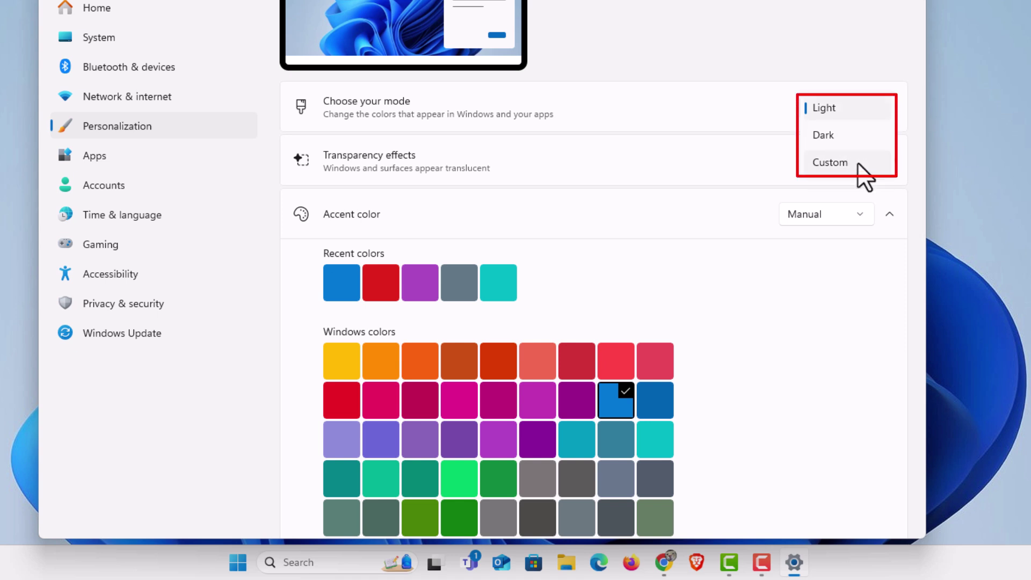
pyautogui.click(836, 134)
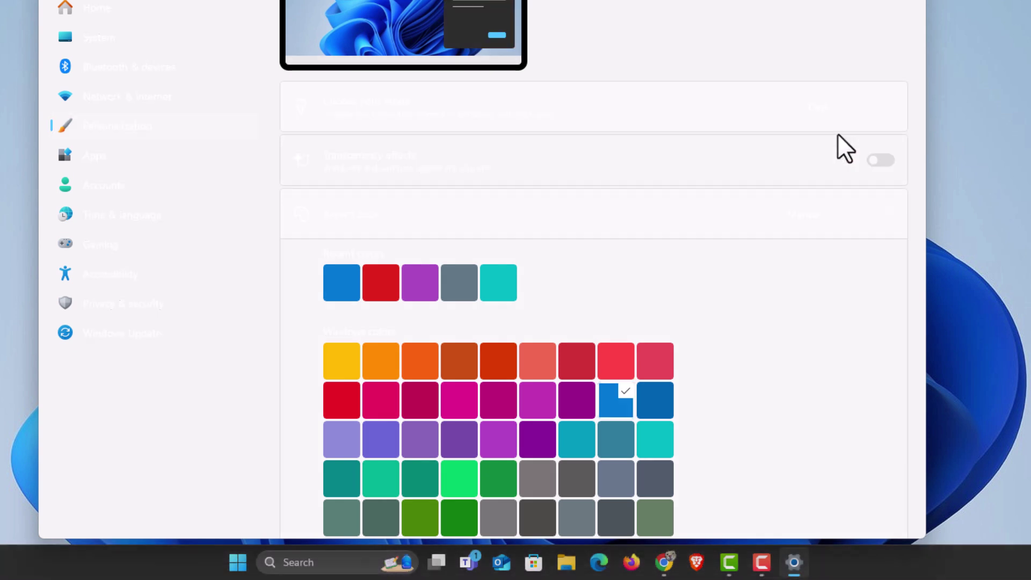